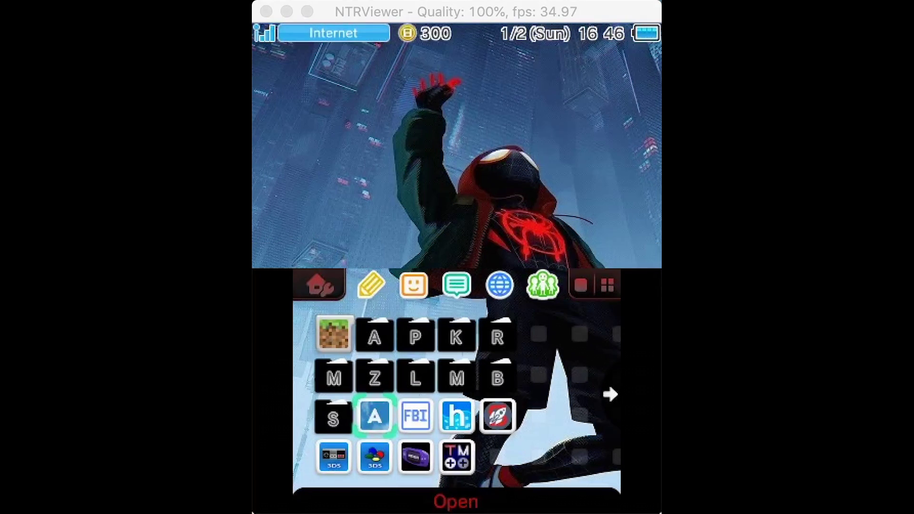
Select the Anemone3DS app on the 3DS home menu.
click(333, 418)
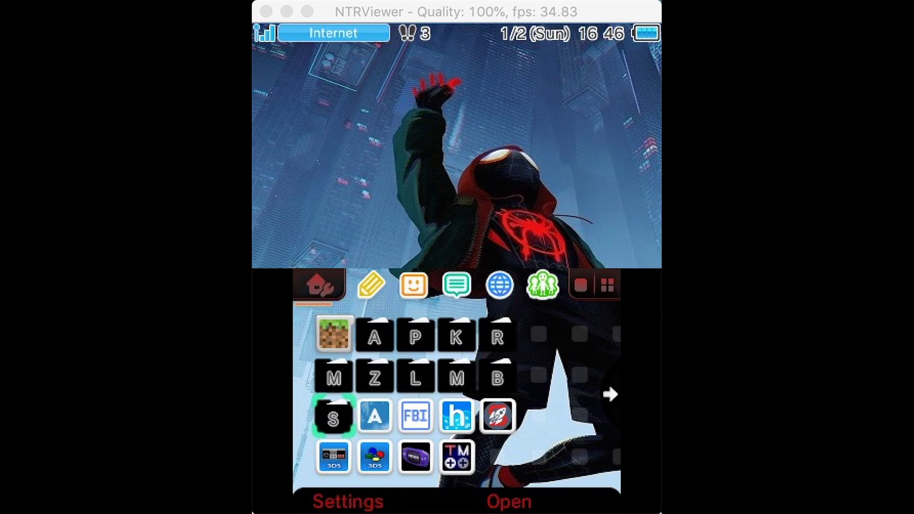
click(374, 416)
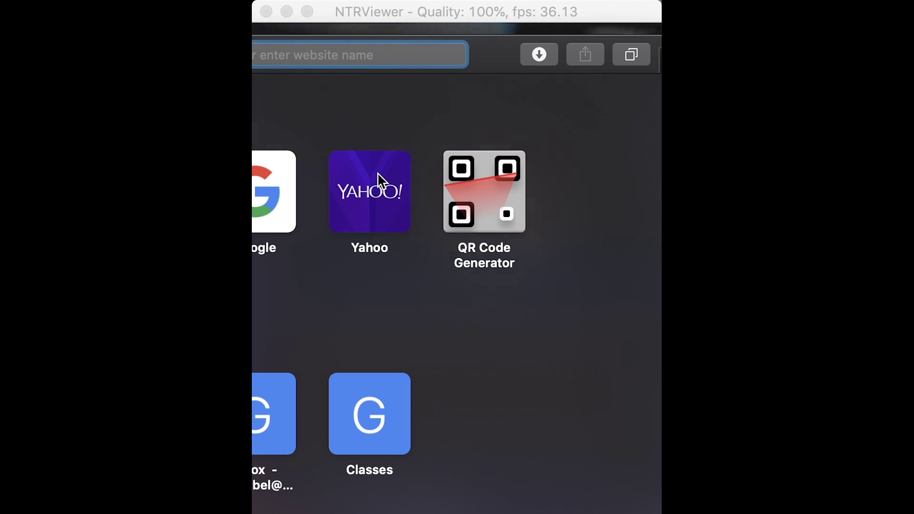
Search Google for '3ds themes' using the address bar suggestion.
text(3ds)
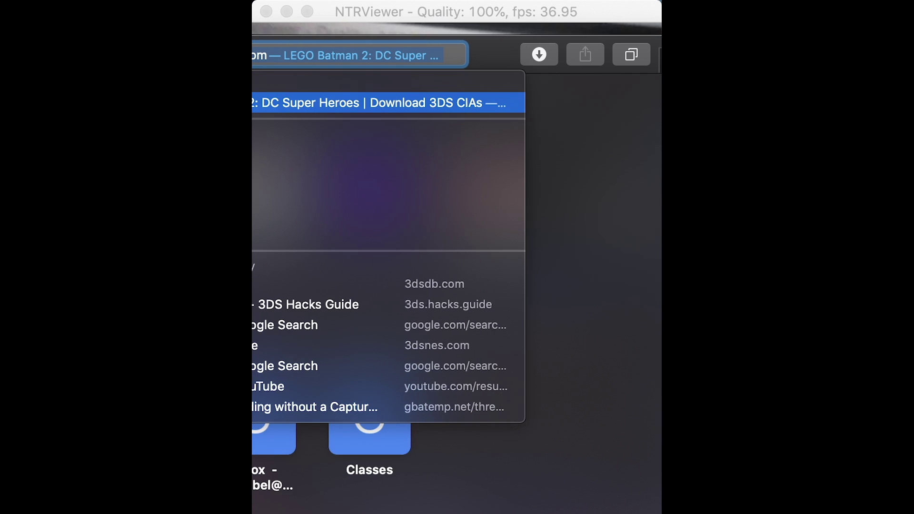
text(th)
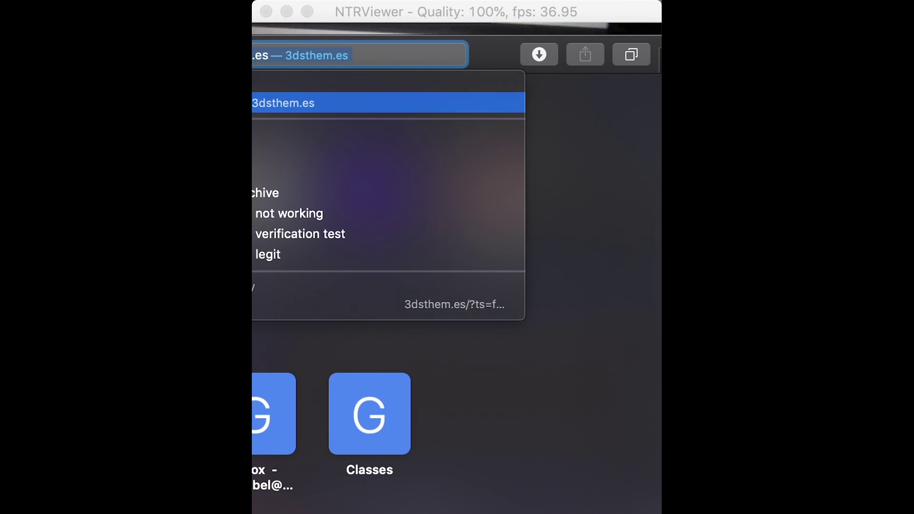
text(emes)
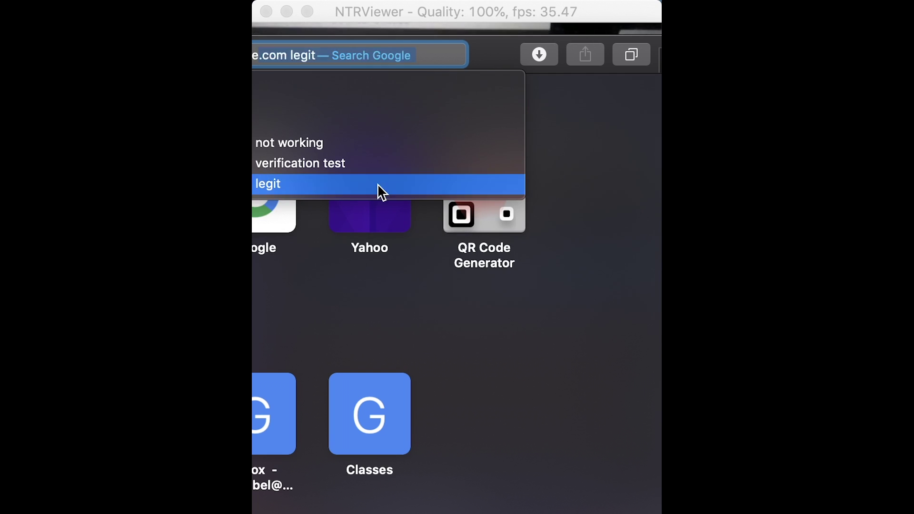
click(339, 124)
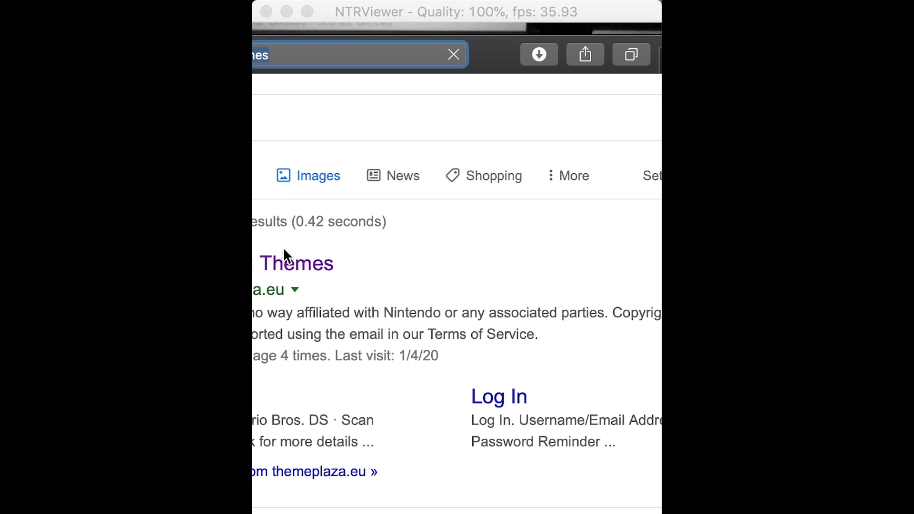
Open Theme Plaza from the results and advance to the next page of themes.
click(279, 259)
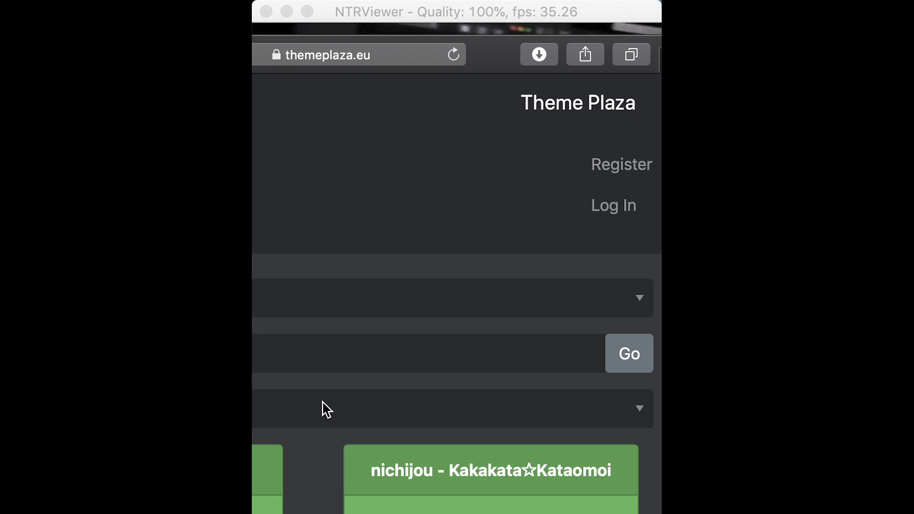
scroll(369, 400, down, 10)
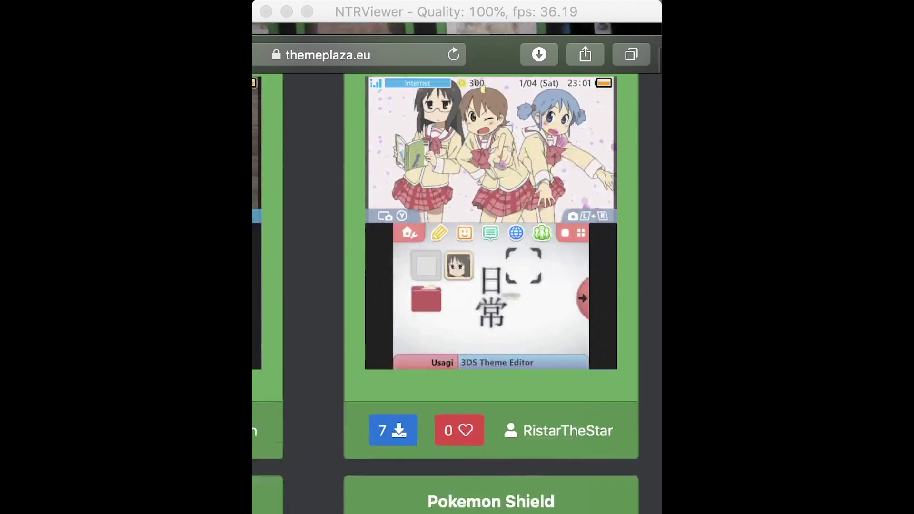
scroll(491, 291, down, 15)
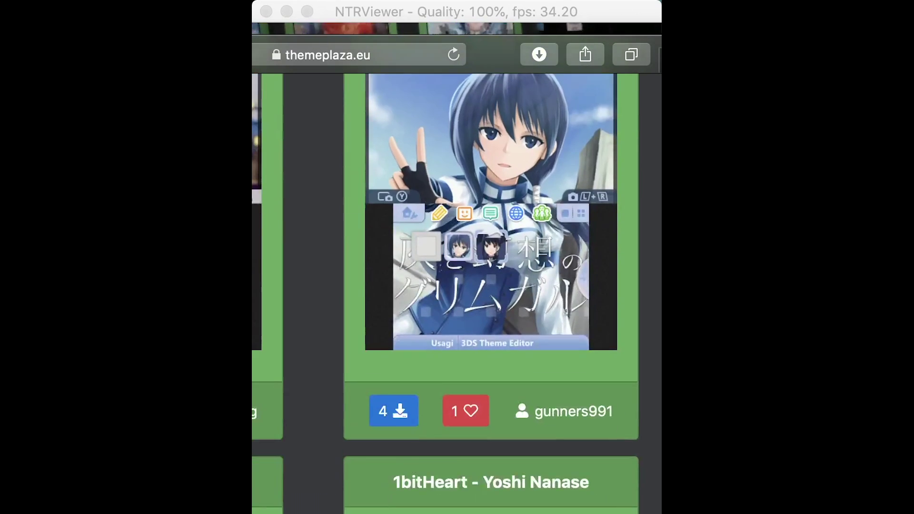
scroll(491, 291, down, 15)
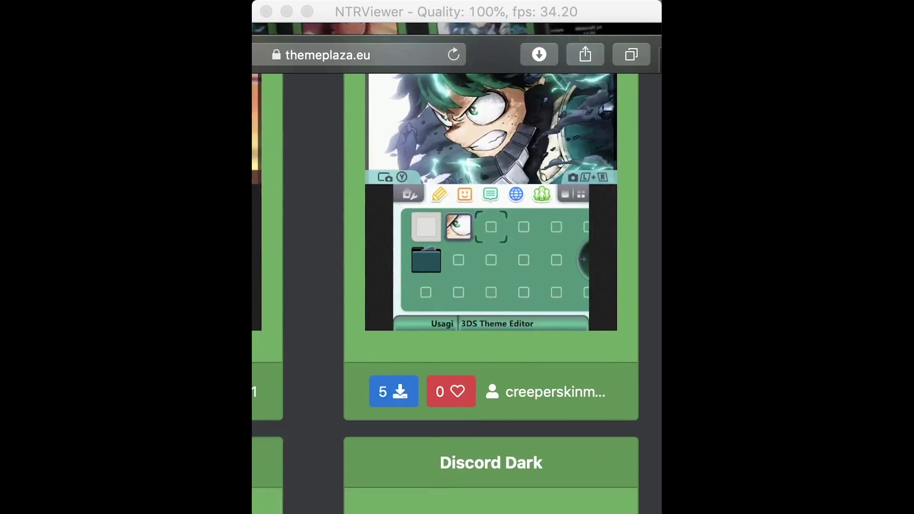
scroll(491, 292, down, 15)
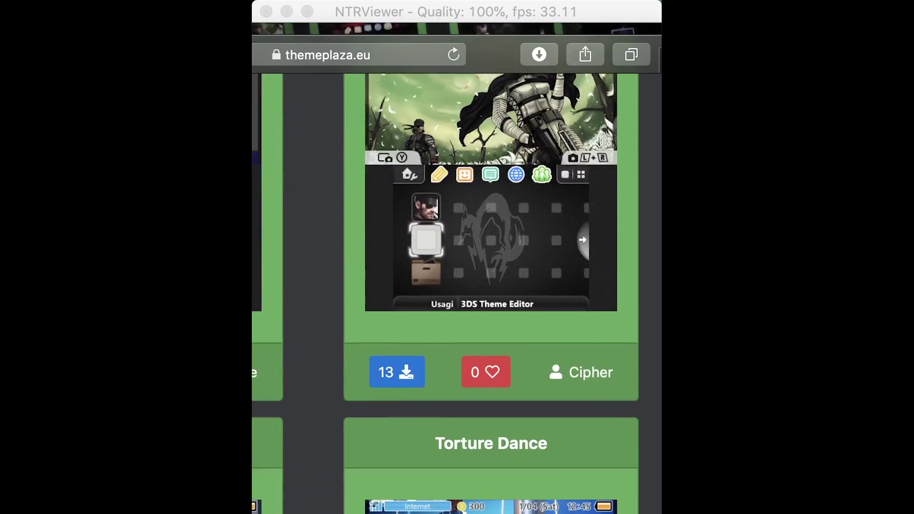
scroll(491, 292, down, 15)
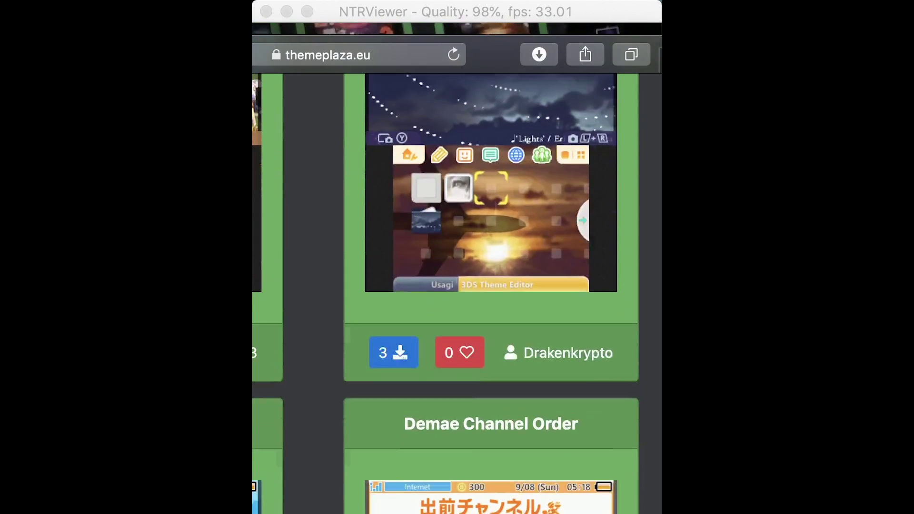
scroll(491, 292, down, 15)
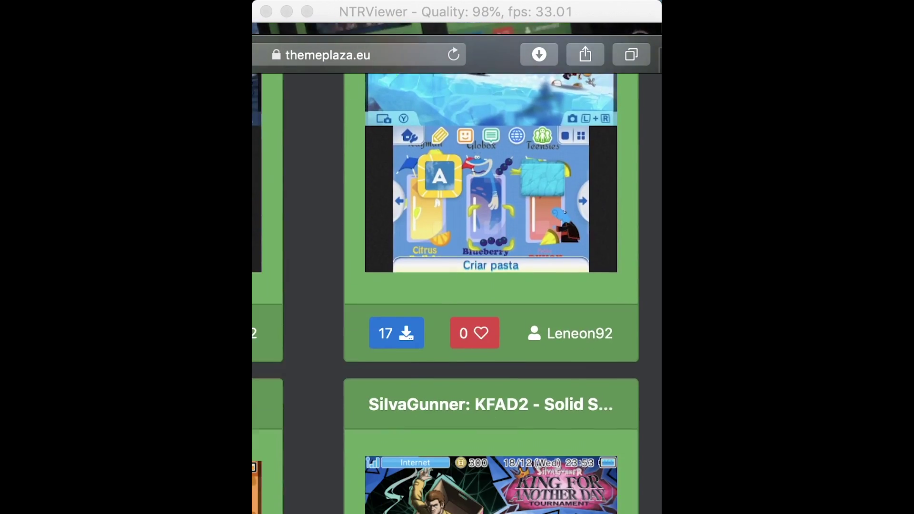
scroll(491, 291, down, 5)
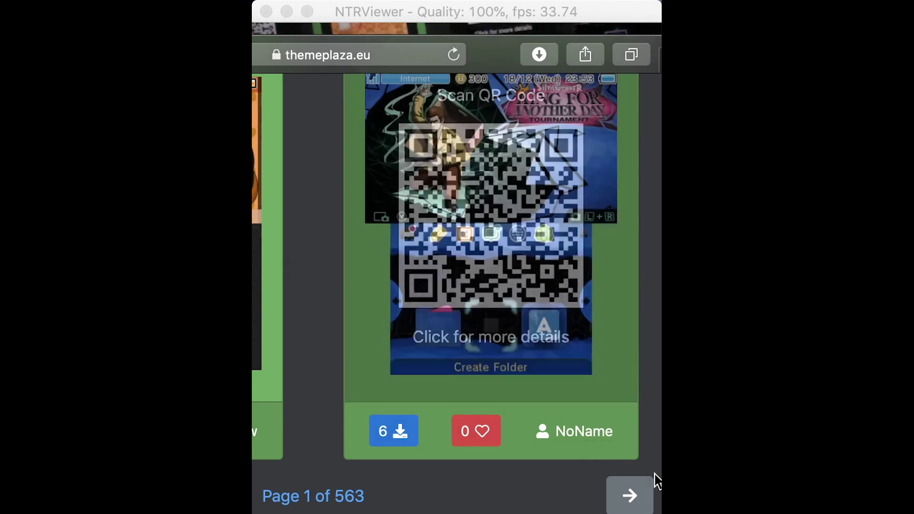
click(635, 498)
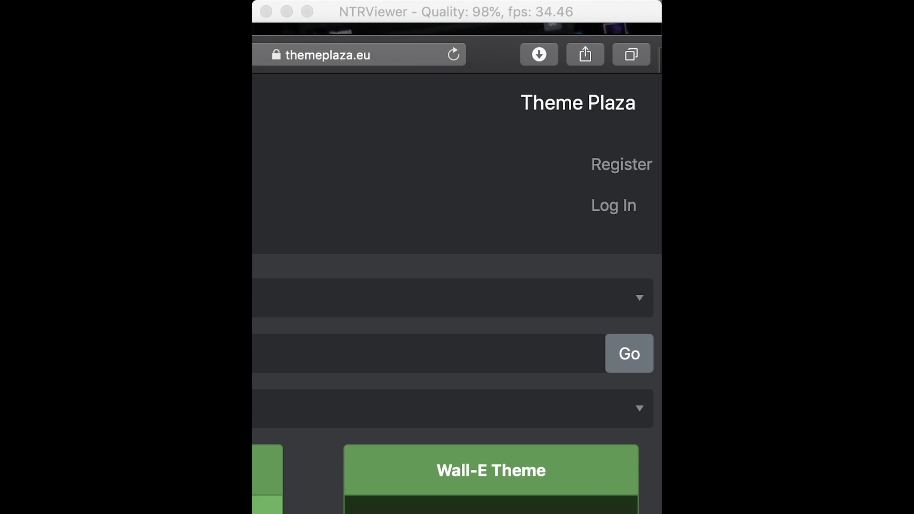
Scroll down the Theme Plaza listing toward the Wall-E Theme card.
scroll(553, 292, down, 5)
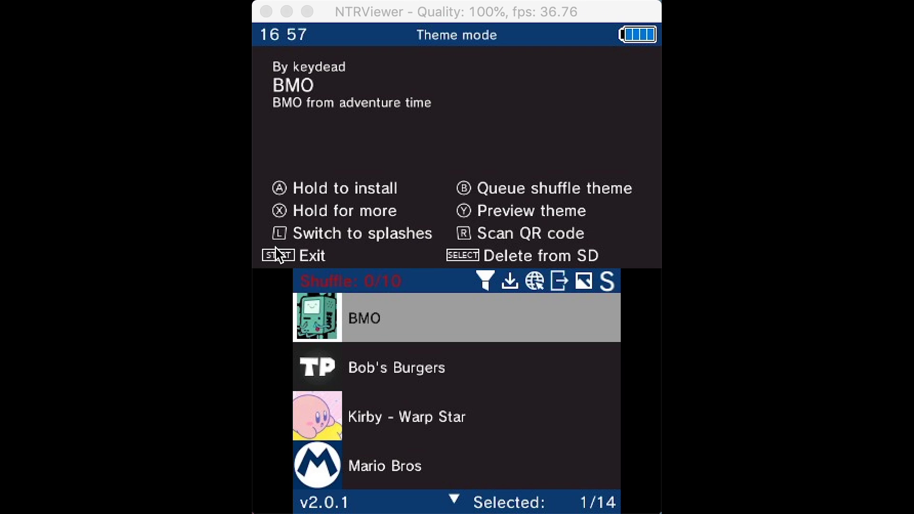
Move down to the Wall-E Theme in the list and preview it.
key(Down)
key(Down)
key(Down)
key(Down)
key(Down)
key(Down)
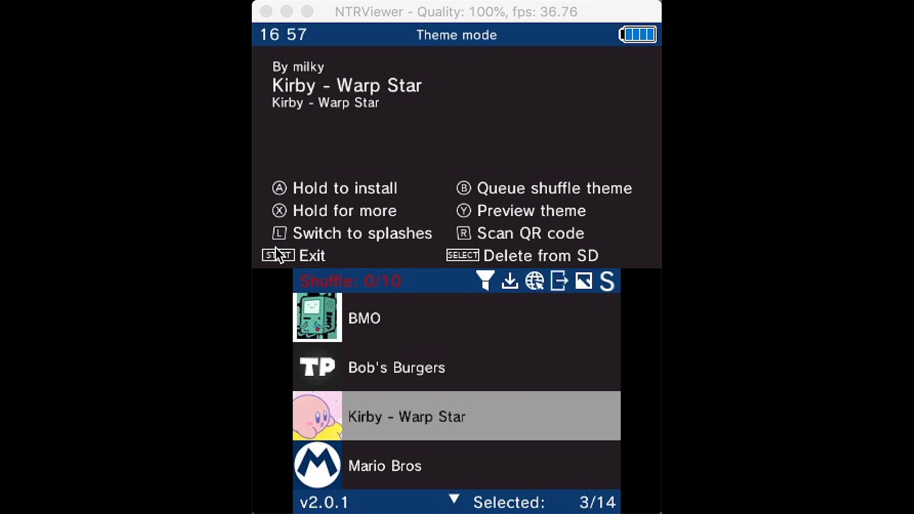
key(Down)
key(Down)
key(Down)
key(Down)
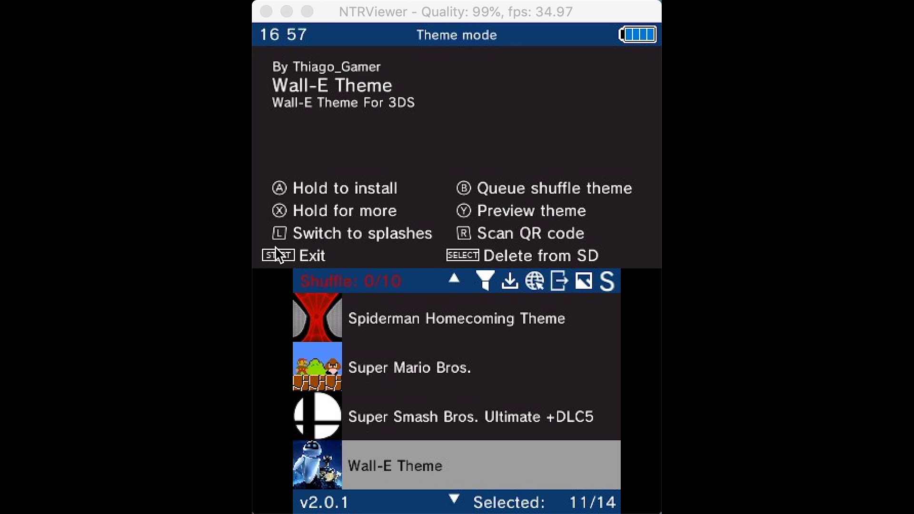
key(y)
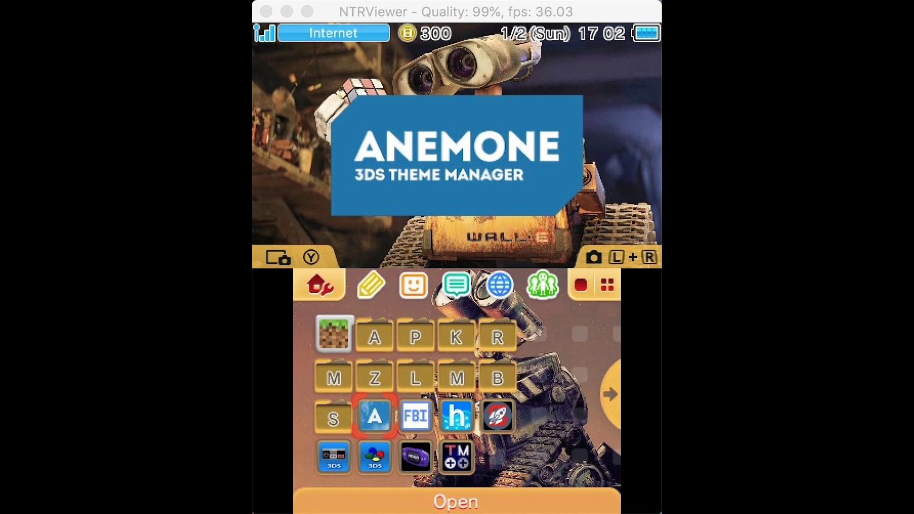
Return to the Wall-E-themed home screen and browse the icon pages right, then back left.
click(539, 416)
key(Right)
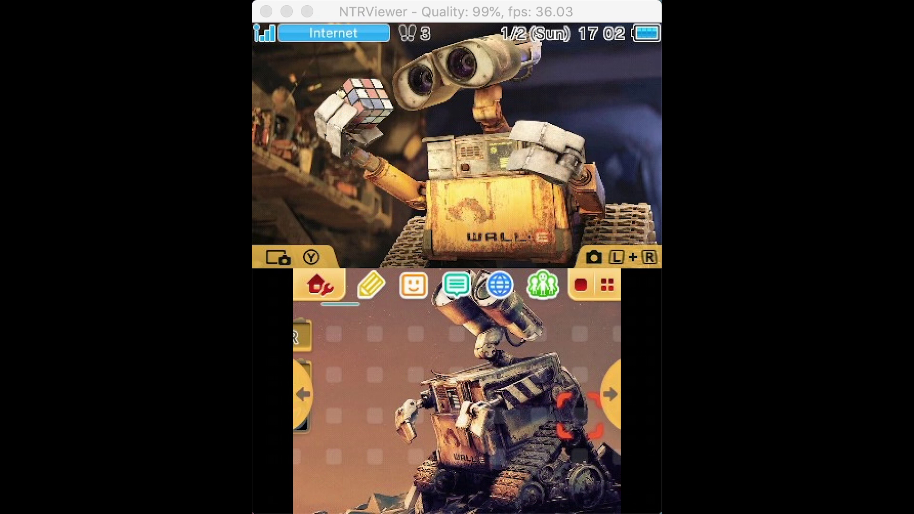
key(Left)
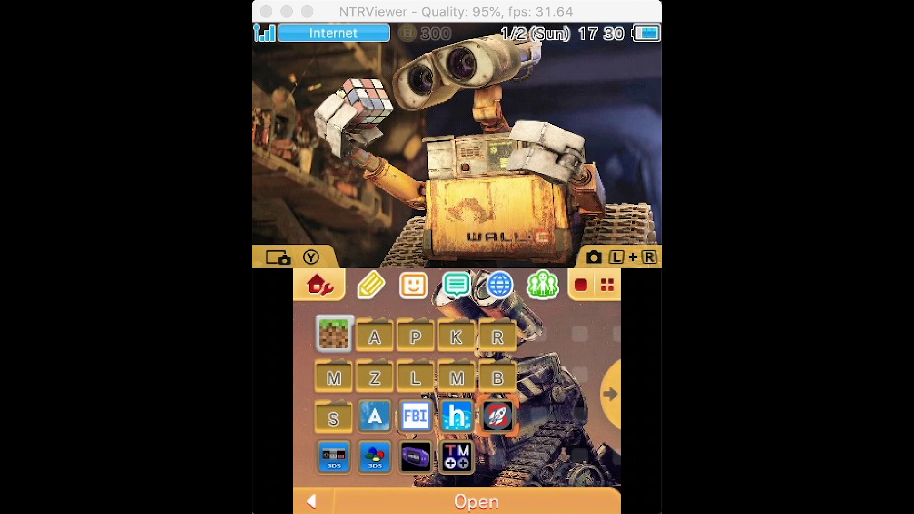
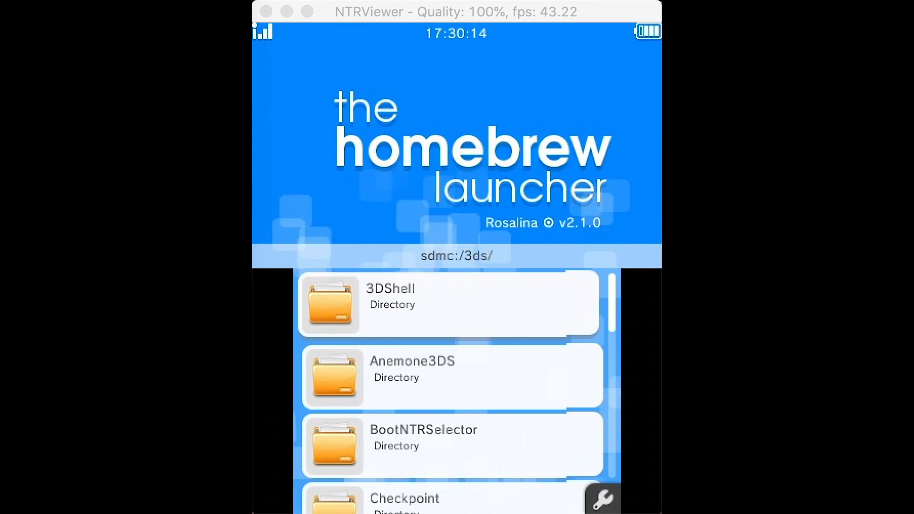
Launch the Homebrew Launcher, enter the parental PIN, and move down to Anemone3DS.
key(Down)
key(Down)
key(Down)
key(Down)
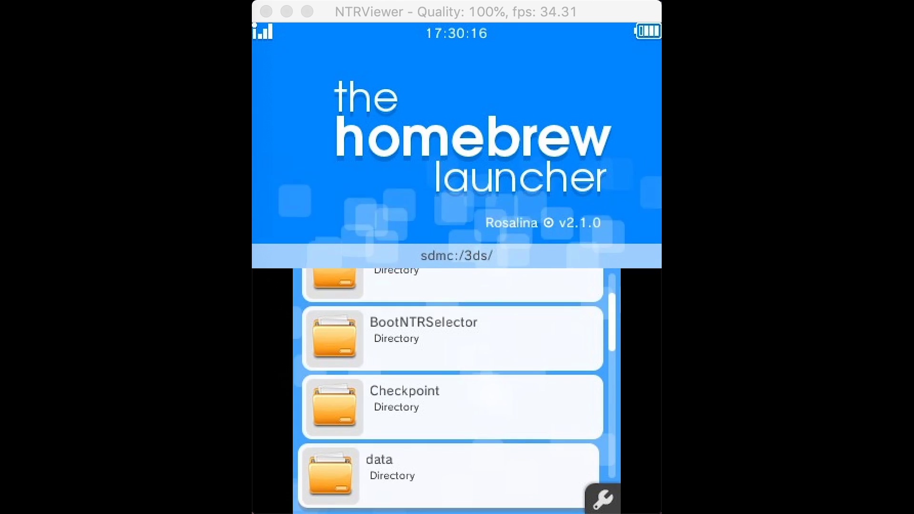
key(Down)
key(Down)
key(Down)
key(Down)
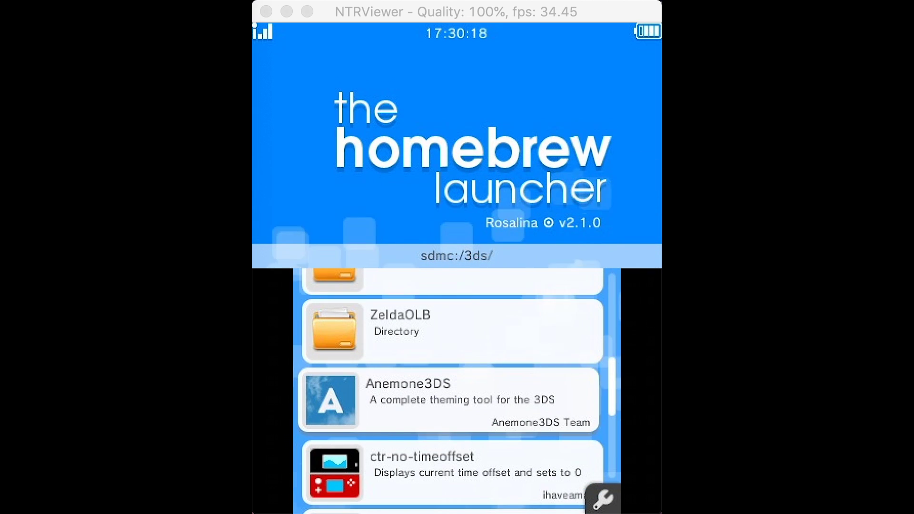